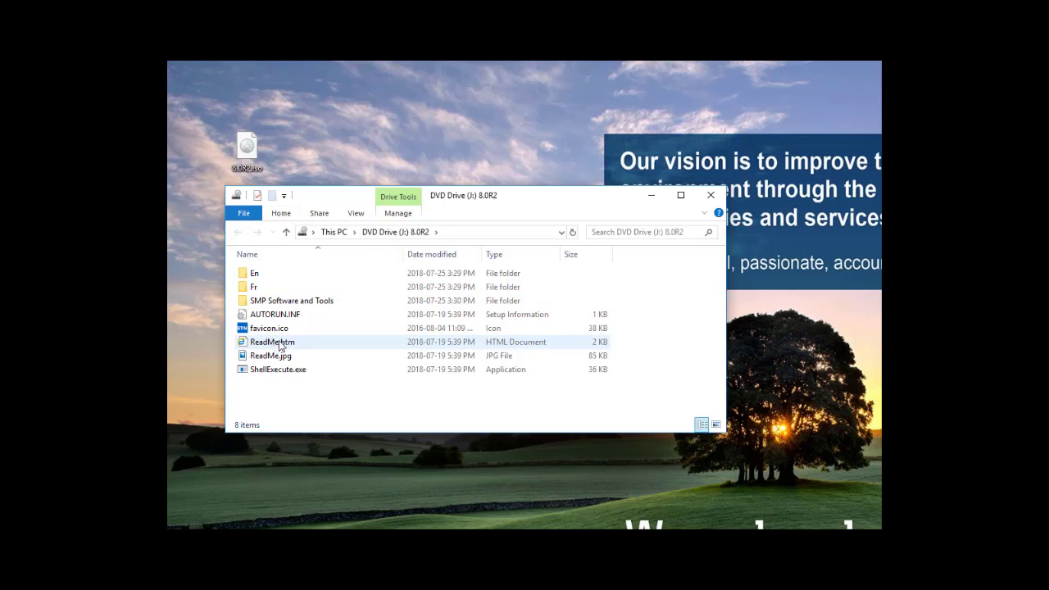
Step: Open the disc's ReadMe.htm in the browser to show the SMP Gateway welcome page
{"action": "left_click", "coordinate": [280, 343]}
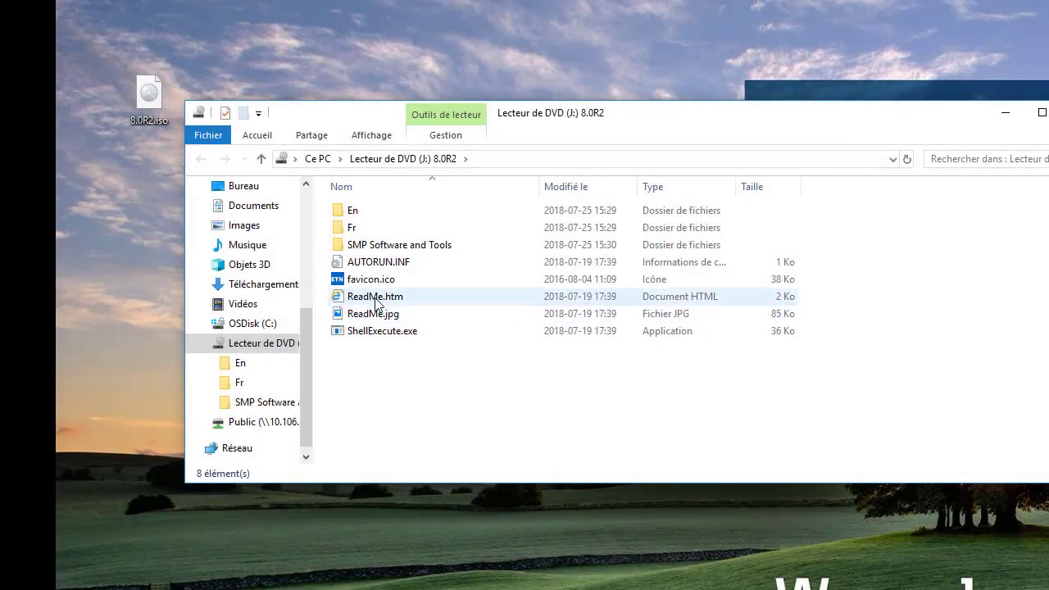
{"action": "double_click", "coordinate": [376, 302]}
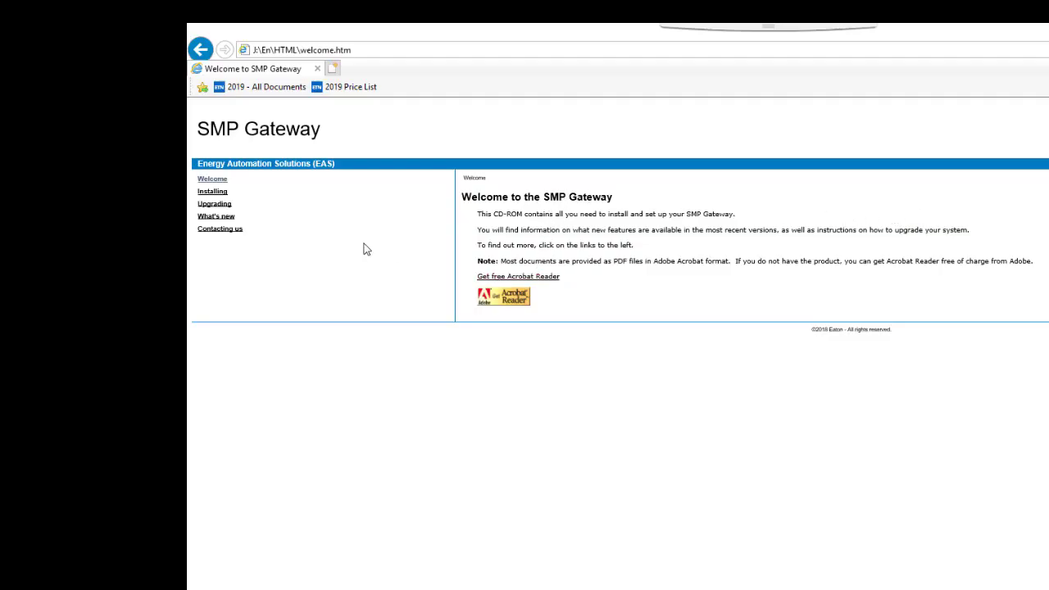
Step: Go to the Installing the SMP Gateway page from the left-hand navigation
{"action": "left_click", "coordinate": [214, 198]}
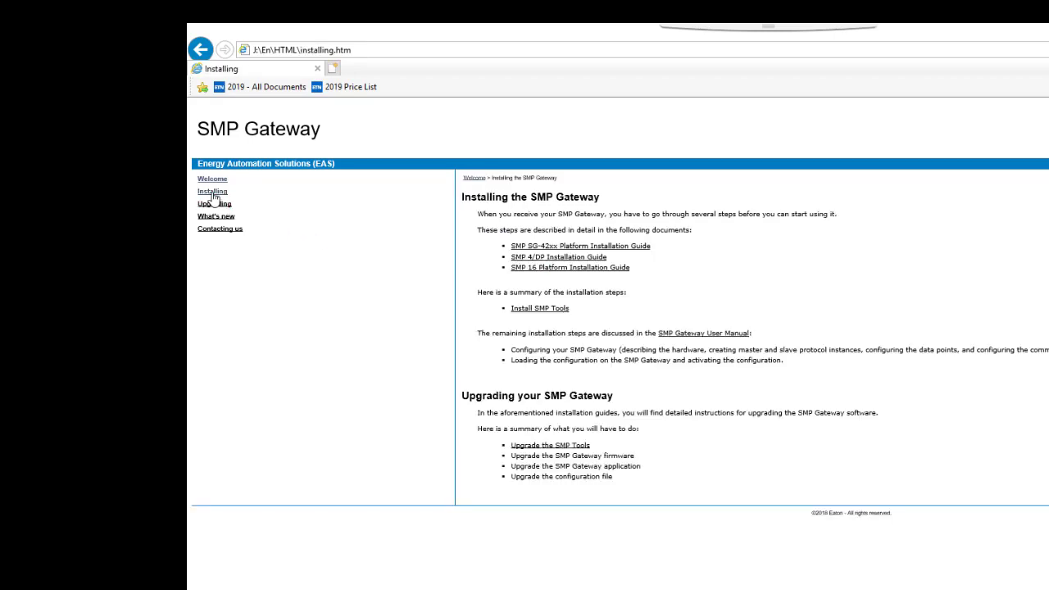
Step: Run the Install SMP Tools wizard, accepting the license and default destination folder
{"action": "left_click", "coordinate": [549, 315]}
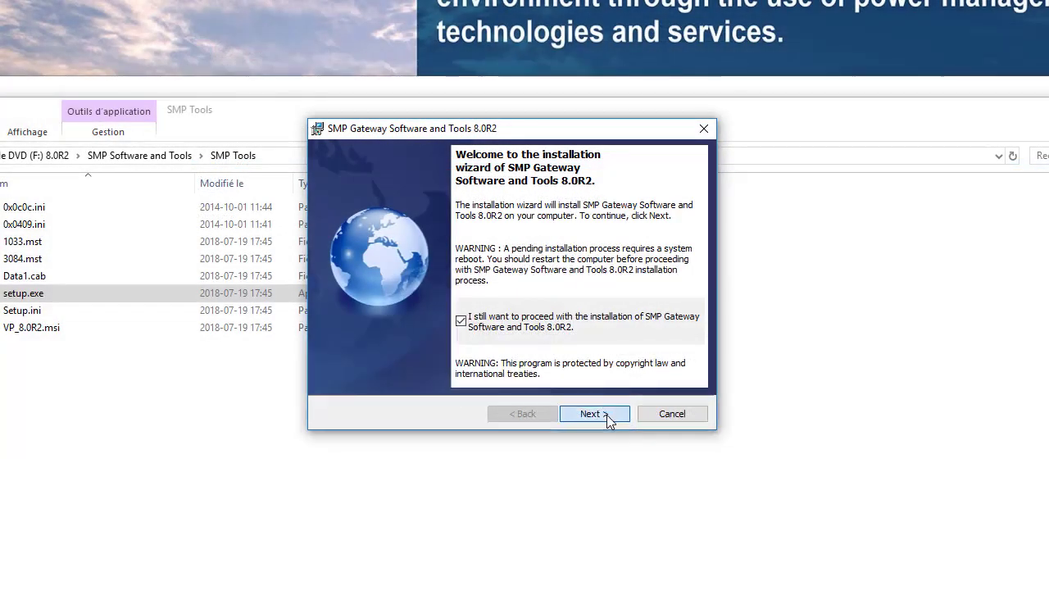
{"action": "left_click", "coordinate": [607, 416]}
{"action": "left_click", "coordinate": [456, 357]}
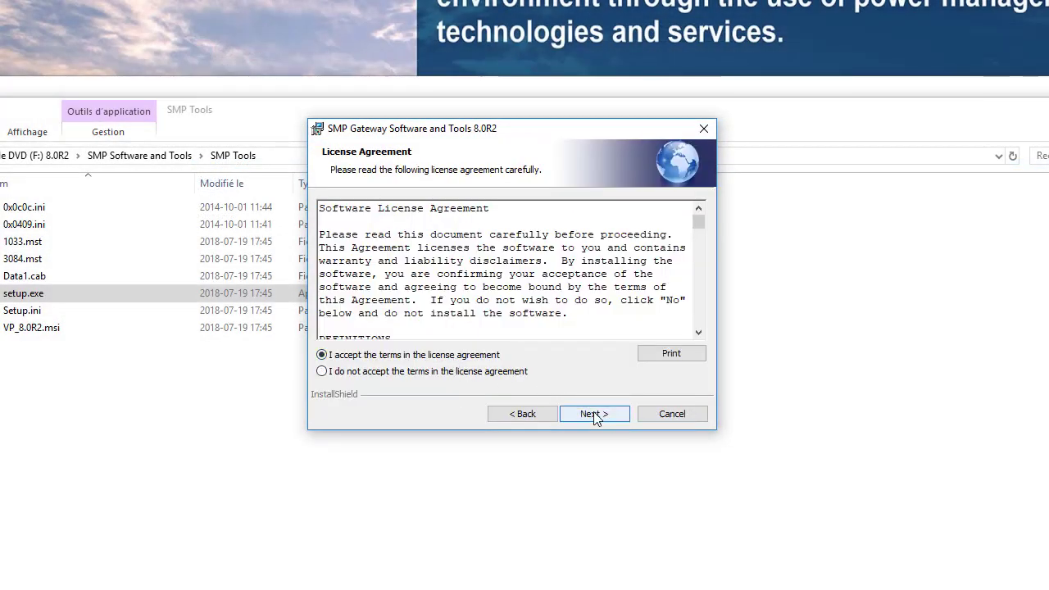
{"action": "left_click_drag", "start_coordinate": [696, 223], "coordinate": [698, 325]}
{"action": "left_click", "coordinate": [596, 414]}
{"action": "left_click", "coordinate": [596, 414]}
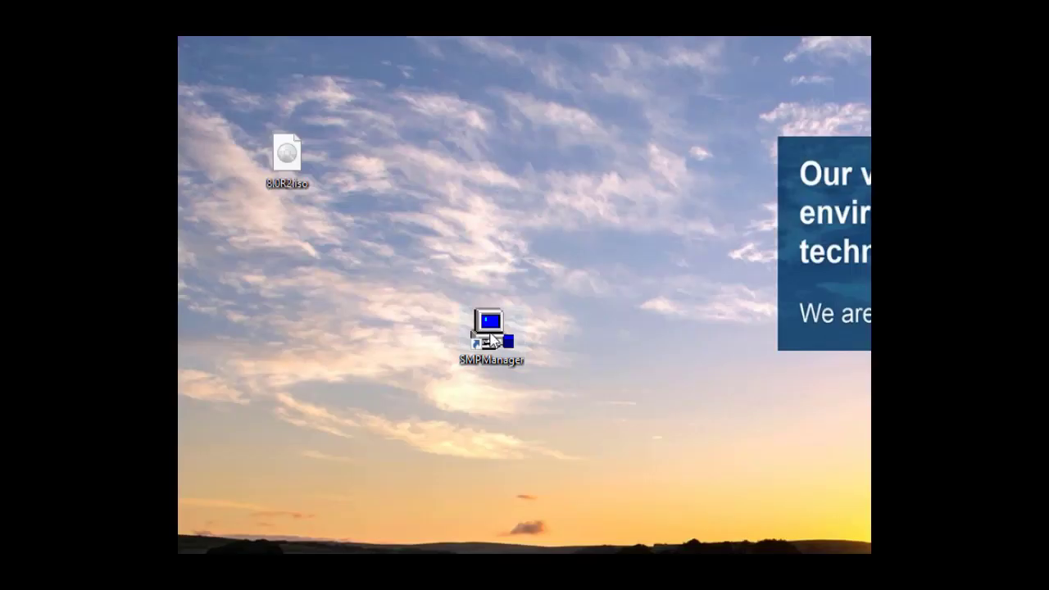
Step: Launch SMP Manager from the SMPManager desktop shortcut
{"action": "left_click", "coordinate": [491, 343]}
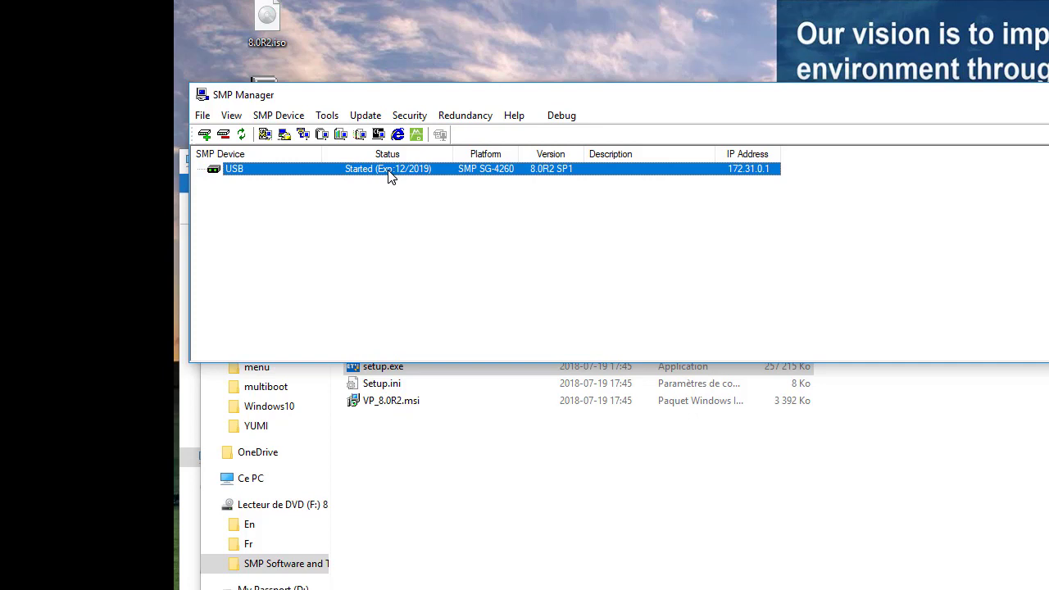
Step: Bring up the action menu for the USB-connected SG-4260 device row
{"action": "right_click", "coordinate": [409, 170]}
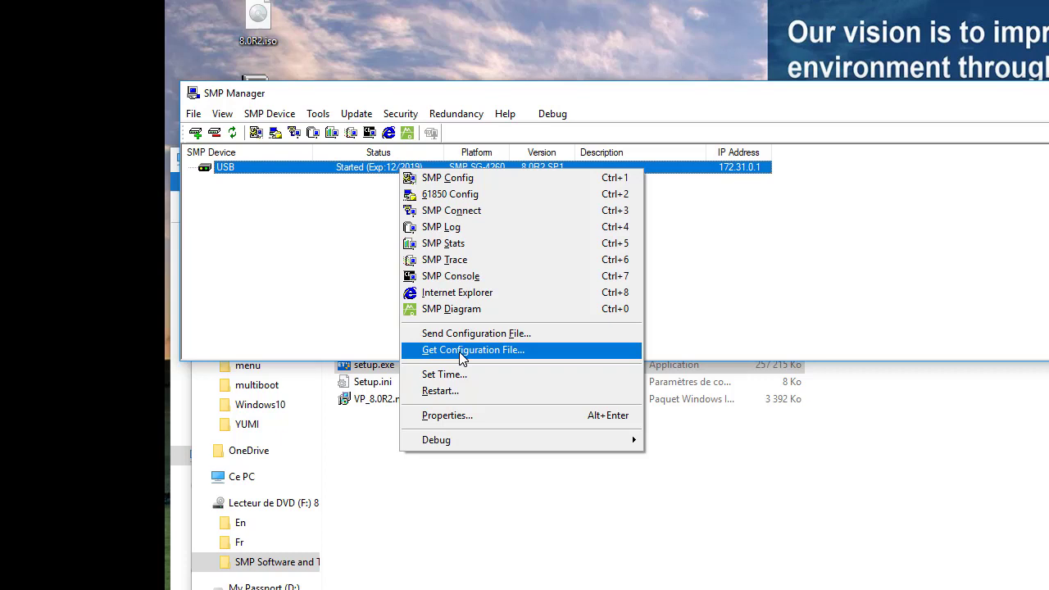
Step: Open SMP Config for the device, then close the Untitled configuration without saving
{"action": "left_click", "coordinate": [425, 178]}
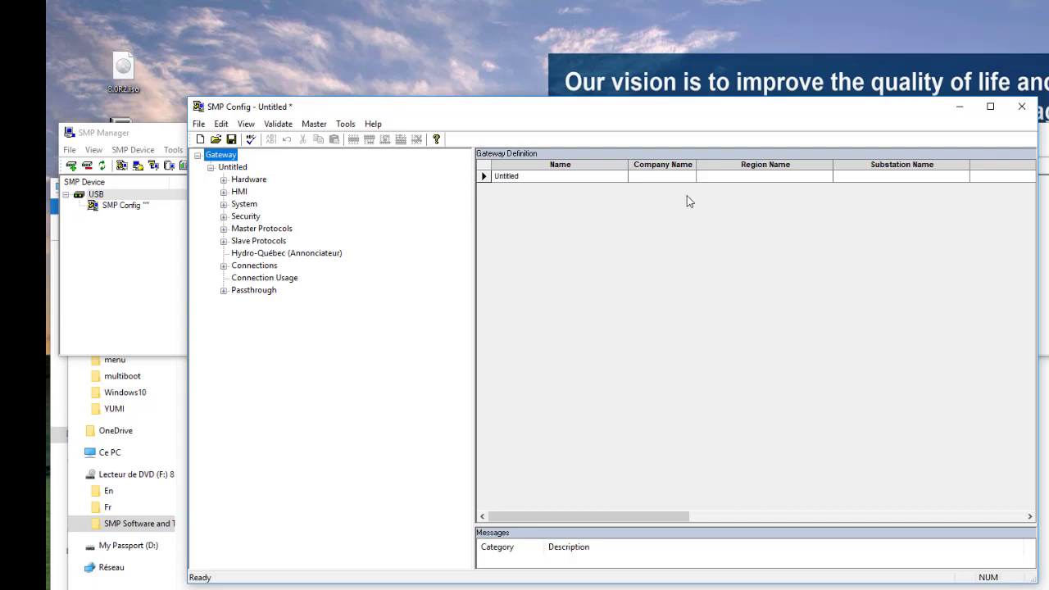
{"action": "left_click", "coordinate": [1022, 108]}
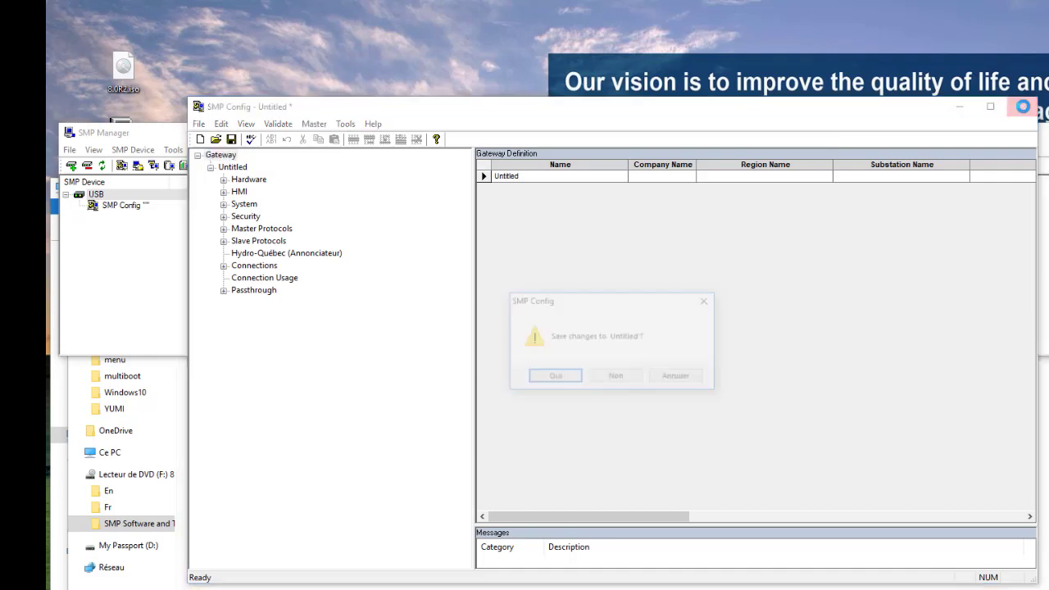
{"action": "left_click", "coordinate": [618, 373]}
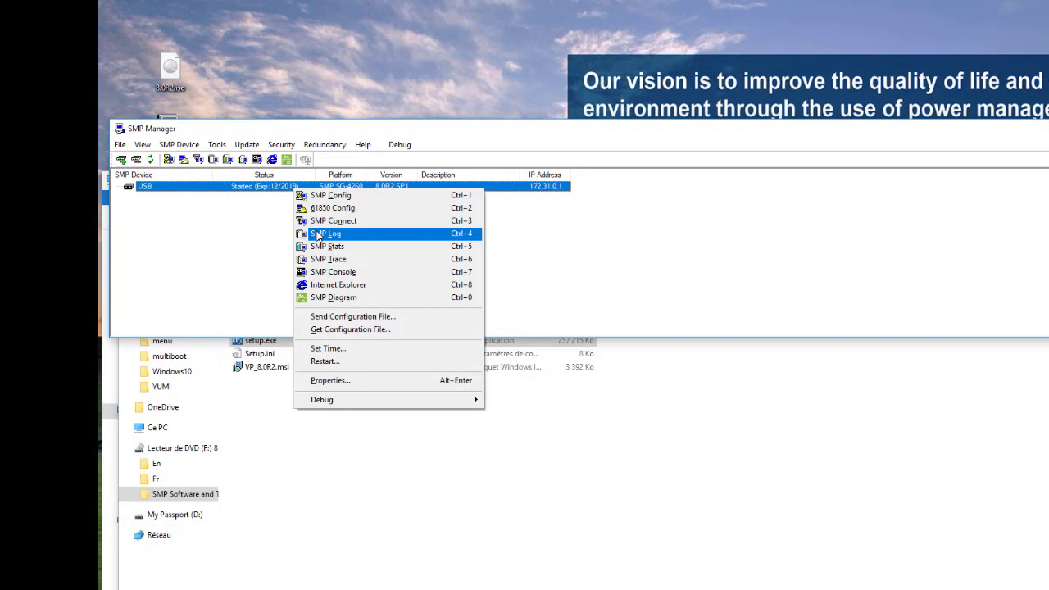
Step: Open SMP Log for the gateway at 172.31.0.1 and view its Startup log
{"action": "left_click", "coordinate": [319, 235]}
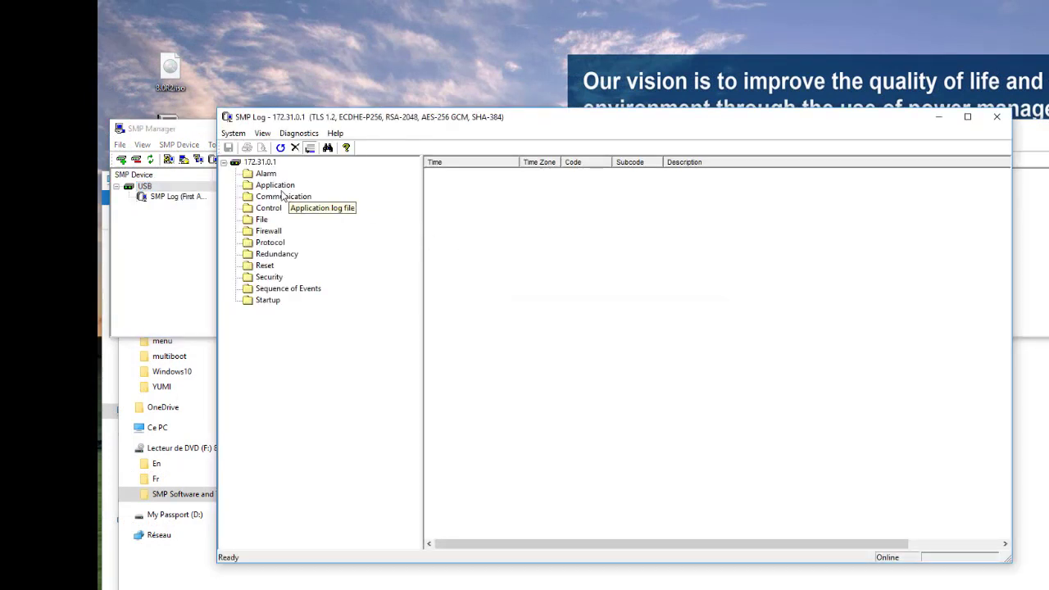
{"action": "left_click", "coordinate": [271, 300]}
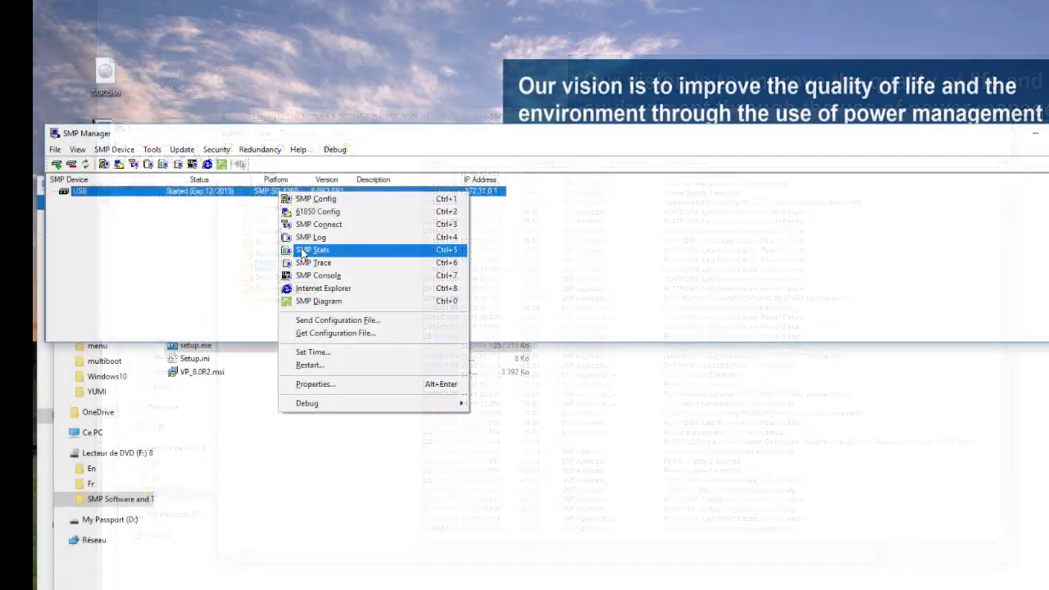
Step: Check Internals > Vital System Information (8.0R2 SP1, SG-4260) in SMP Stats, then close it
{"action": "left_click", "coordinate": [303, 249]}
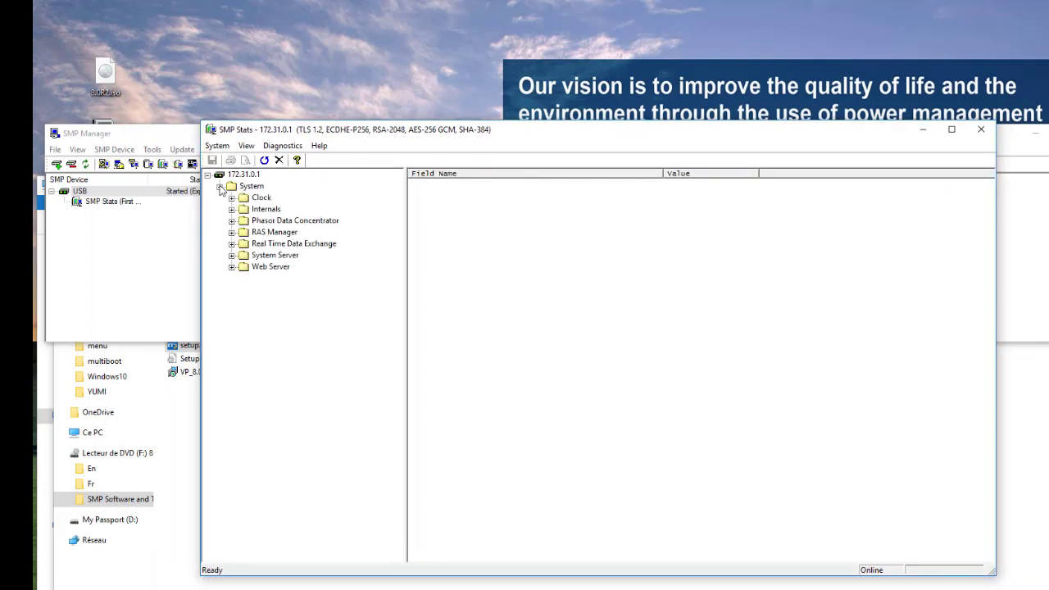
{"action": "left_click", "coordinate": [232, 209]}
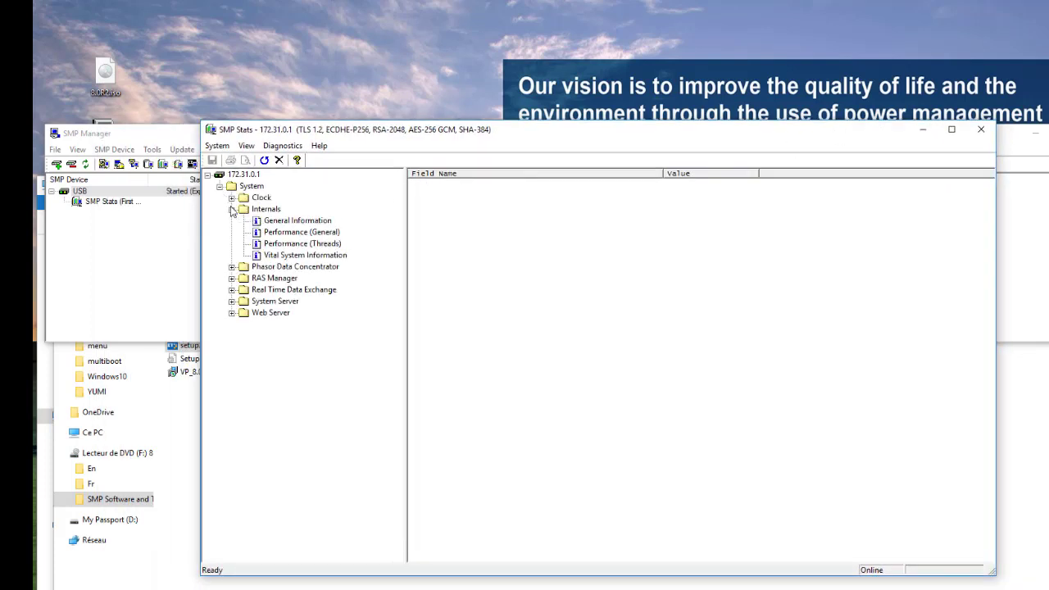
{"action": "left_click", "coordinate": [275, 255]}
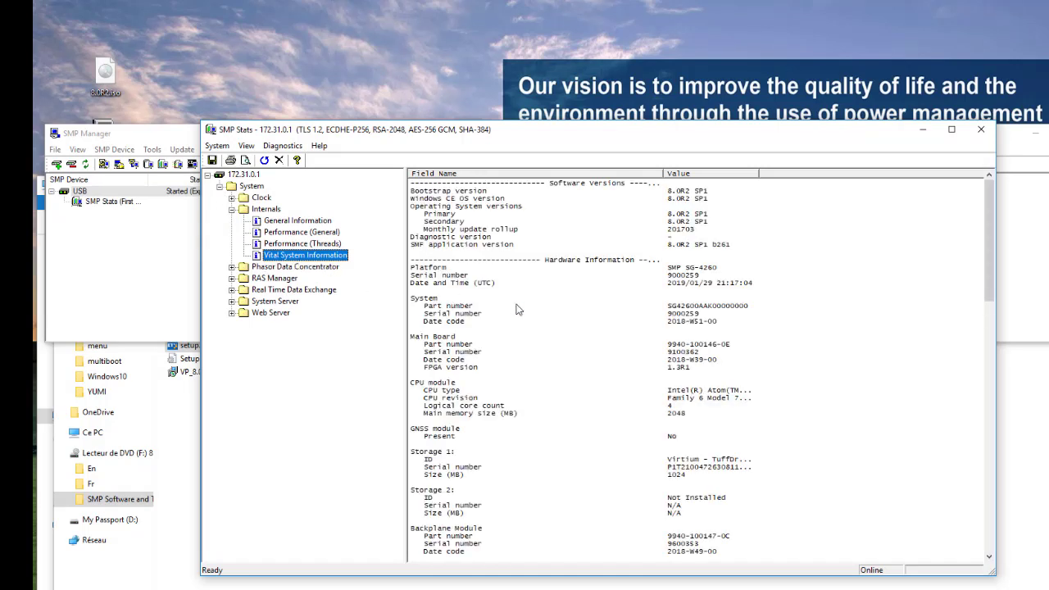
{"action": "left_click", "coordinate": [678, 246]}
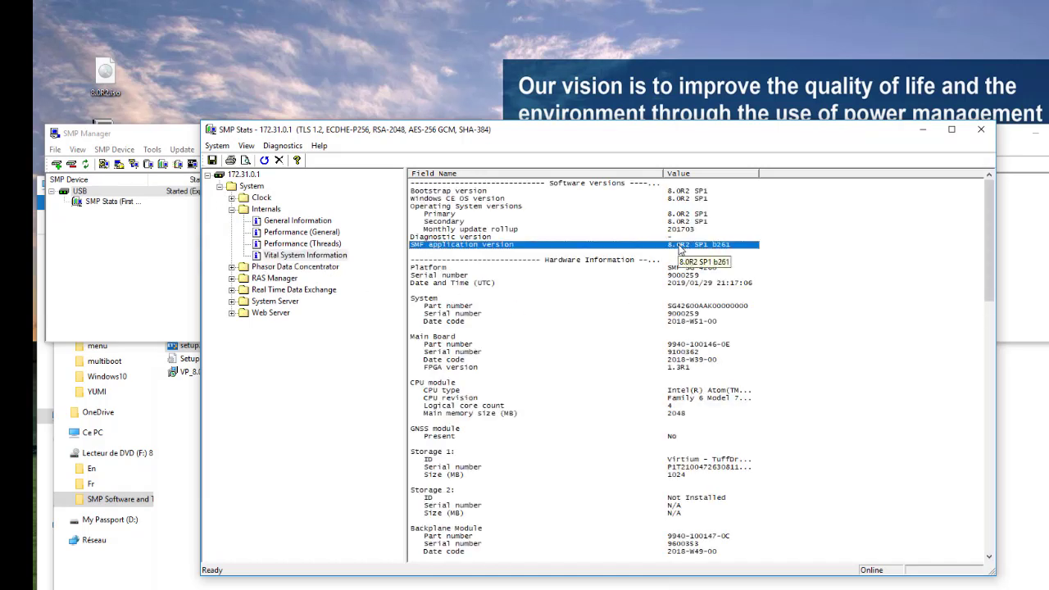
{"action": "left_click", "coordinate": [984, 138]}
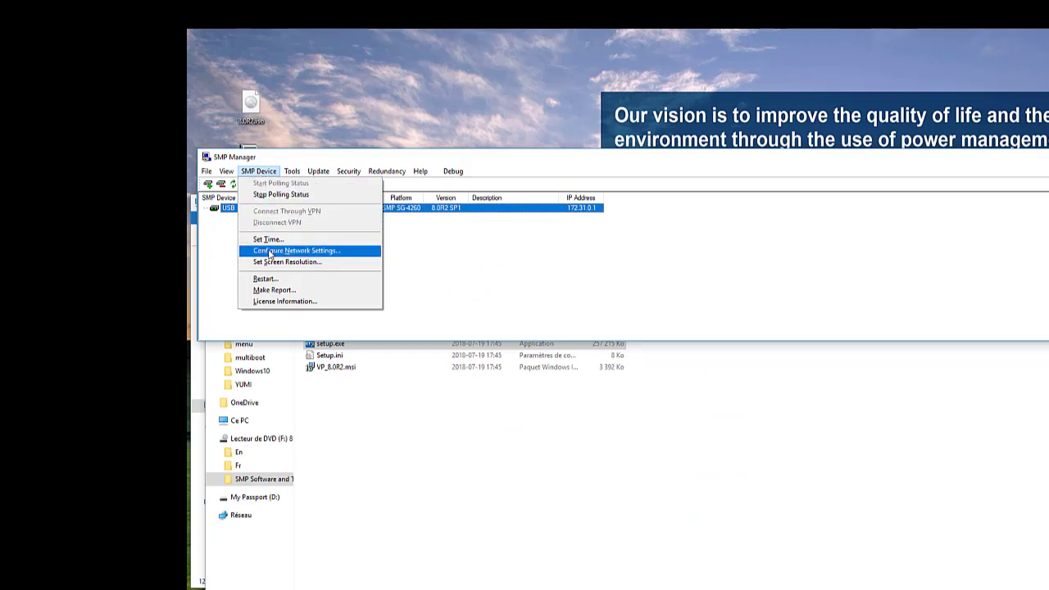
Step: Give adapter ENET1 IP 10.10.10.1 and mask 255.255.255.0, and apply the network configuration
{"action": "left_click", "coordinate": [269, 253]}
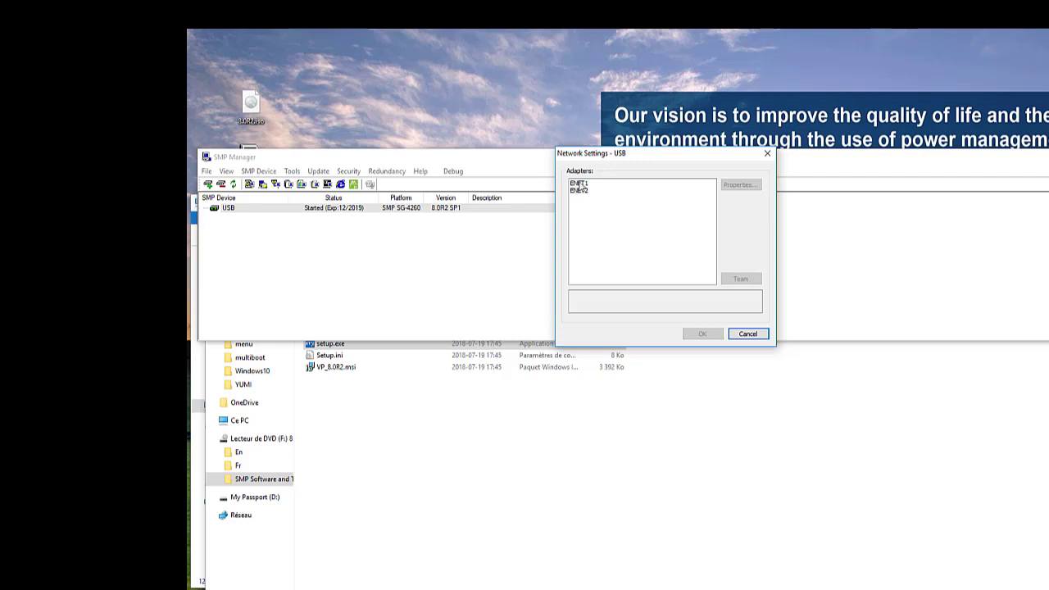
{"action": "double_click", "coordinate": [578, 183]}
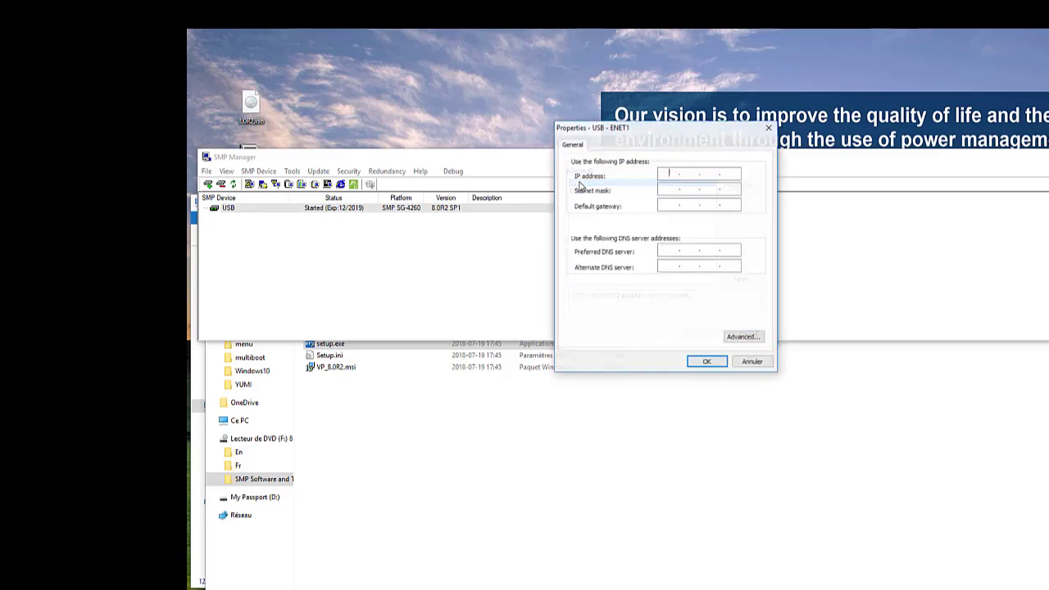
{"action": "type", "text": "10.10.10.1"}
{"action": "key", "text": "Tab"}
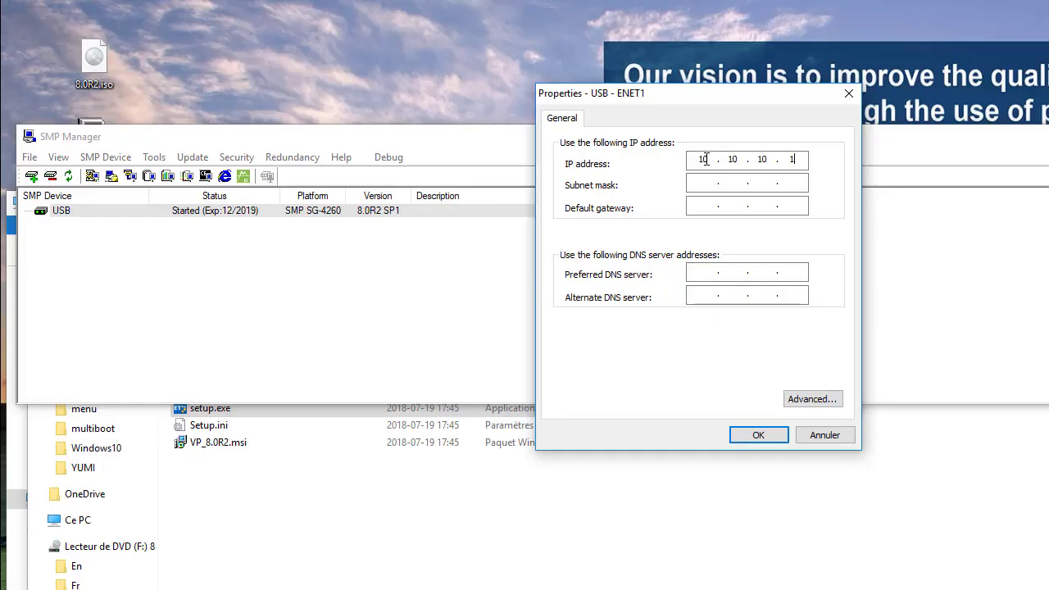
{"action": "type", "text": "255.255.255.0"}
{"action": "key", "text": "Tab"}
{"action": "left_click", "coordinate": [754, 437]}
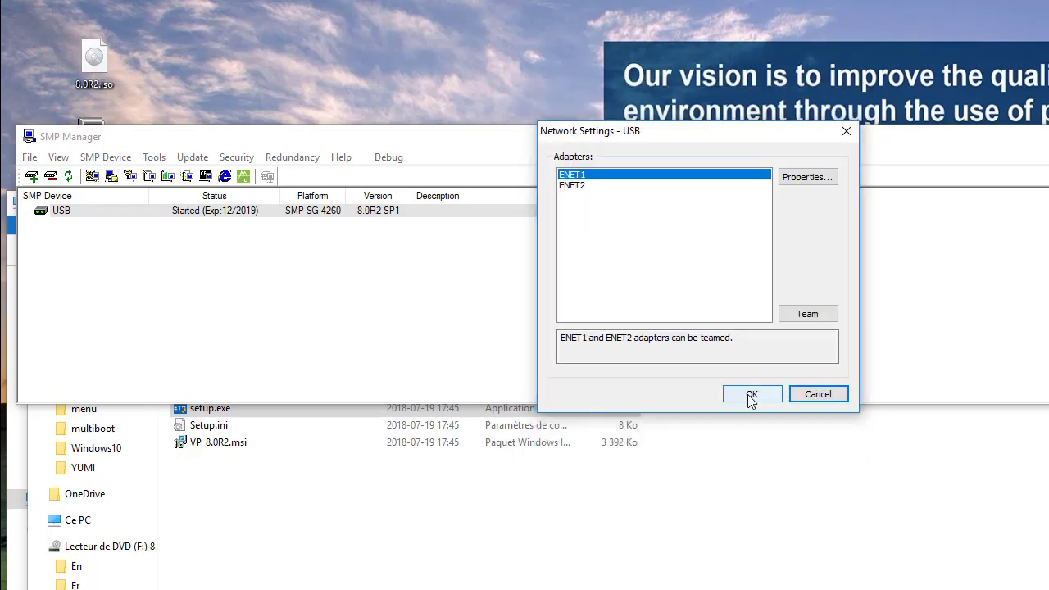
{"action": "left_click", "coordinate": [748, 395]}
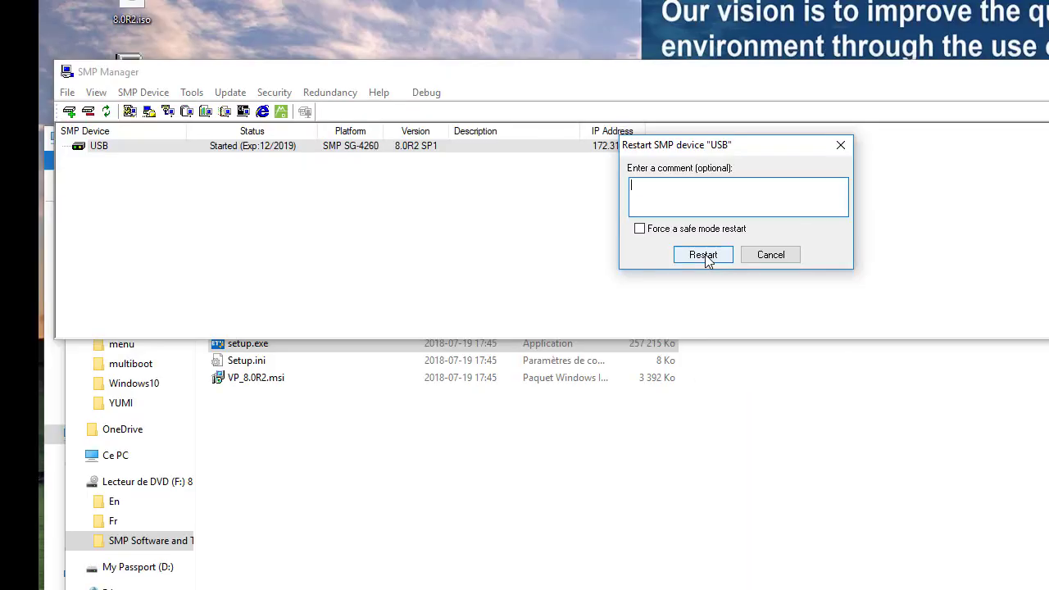
Step: Restart the USB gateway with the comment 'set ip address'
{"action": "type", "text": "set ip address"}
{"action": "left_click", "coordinate": [709, 257]}
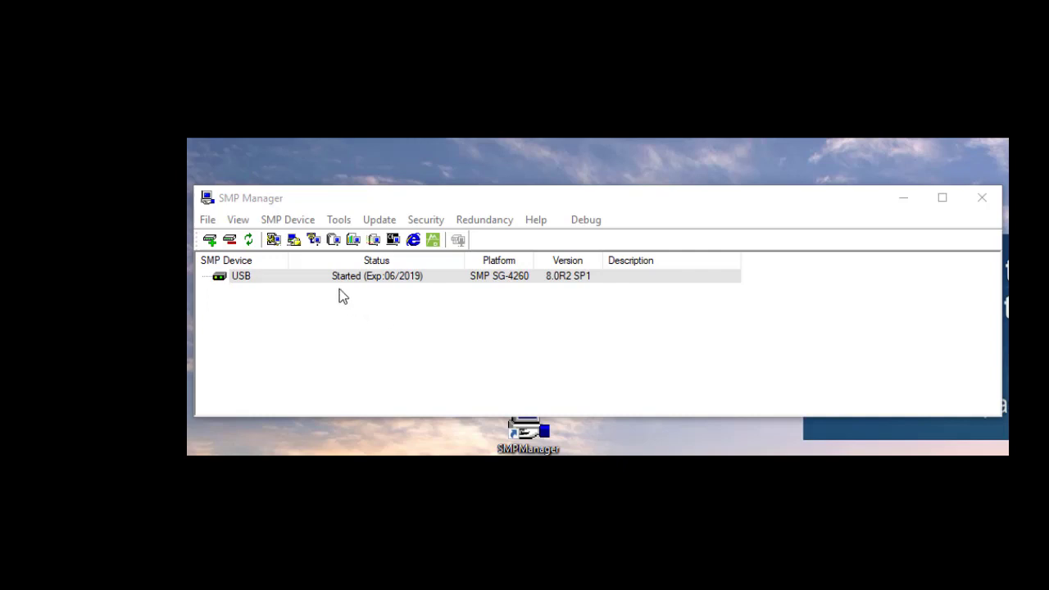
Step: Add a device named 'SMP 4260' with first IP address 10.10.10.1
{"action": "left_click", "coordinate": [210, 240]}
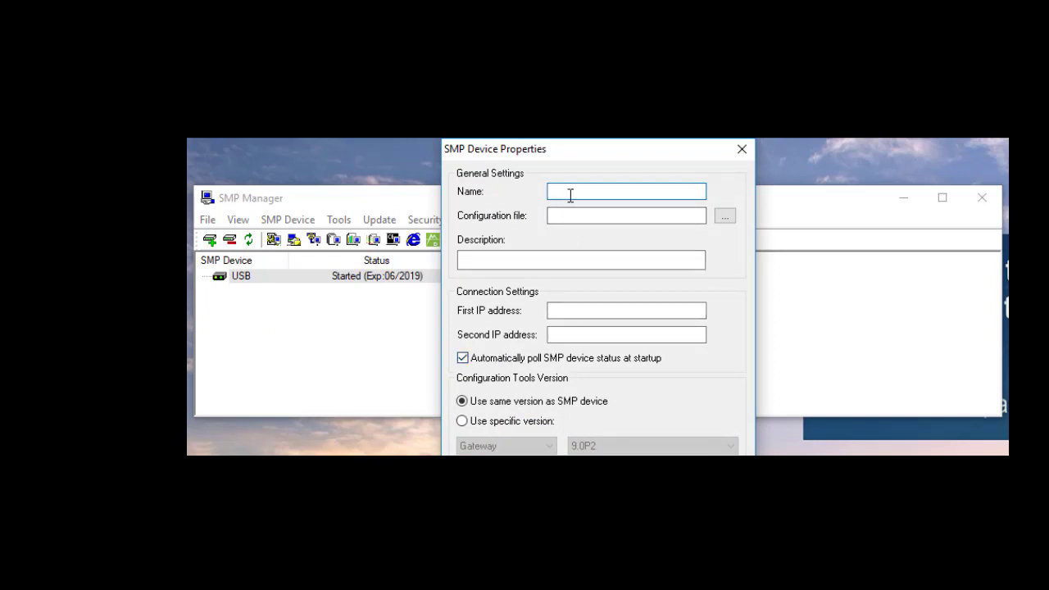
{"action": "type", "text": "SMP 4260"}
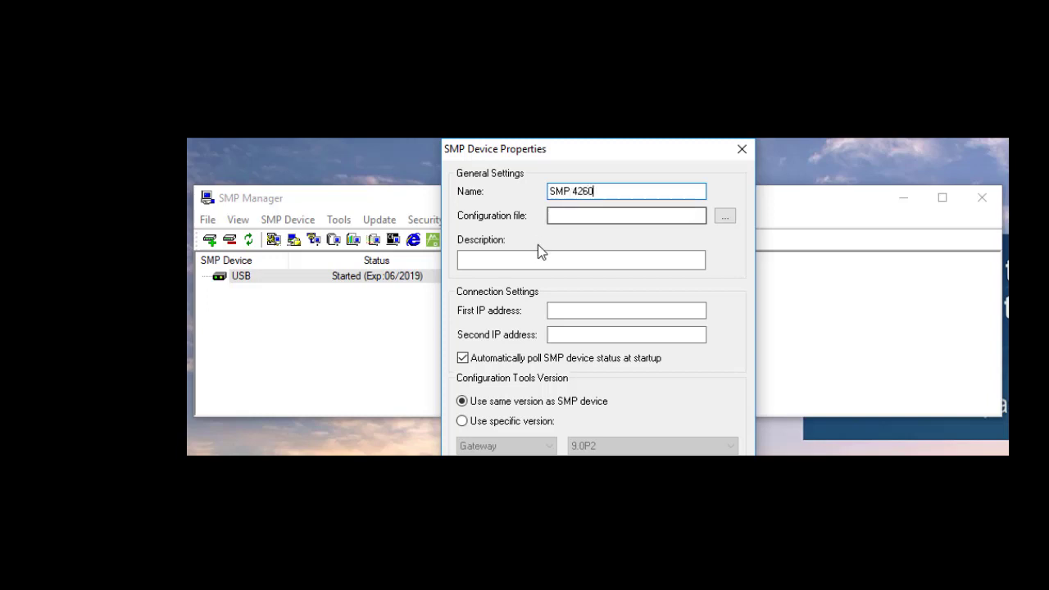
{"action": "left_click", "coordinate": [568, 311]}
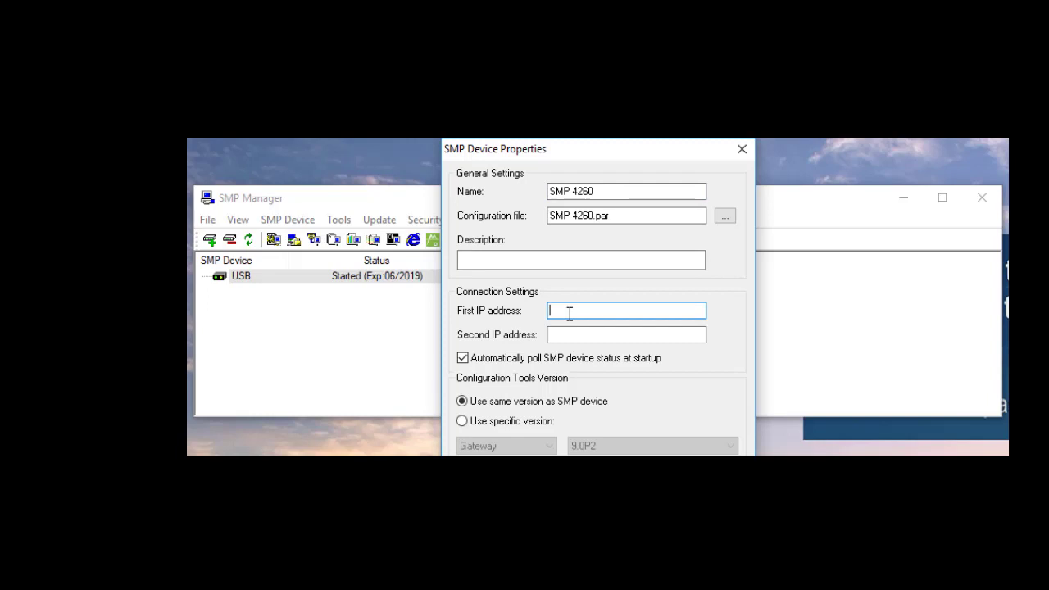
{"action": "type", "text": "10.10.10.1"}
{"action": "key", "text": "Return"}
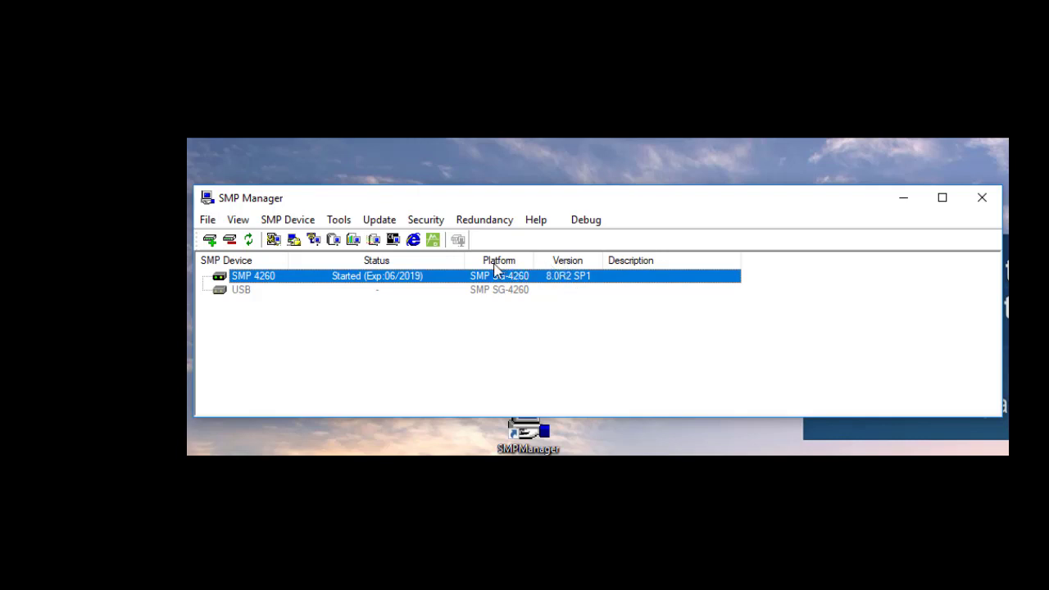
Step: Show the IP Address and Serial Number columns in the device list
{"action": "right_click", "coordinate": [495, 270]}
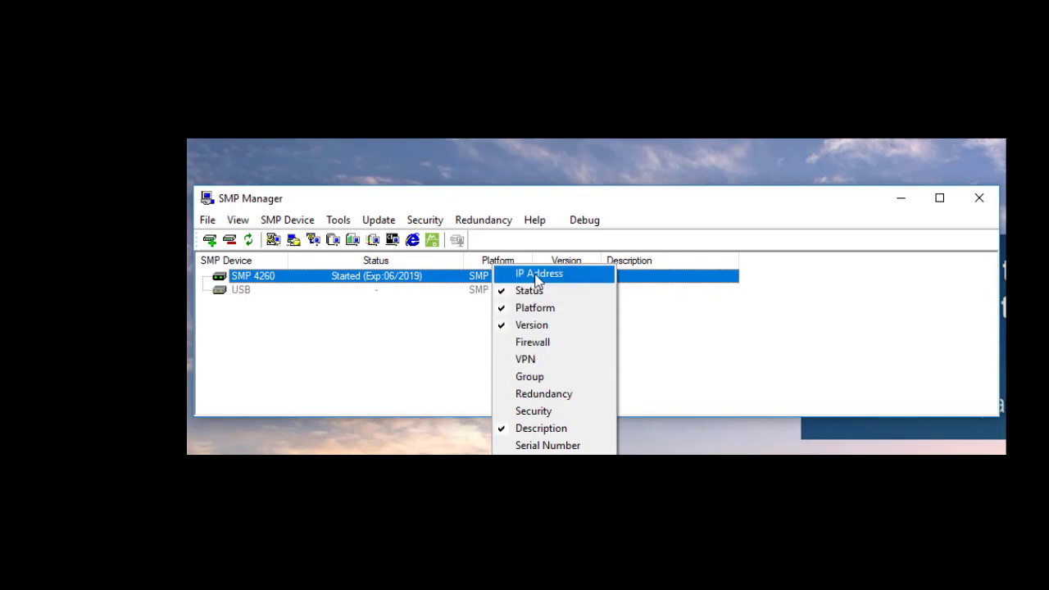
{"action": "left_click", "coordinate": [537, 274]}
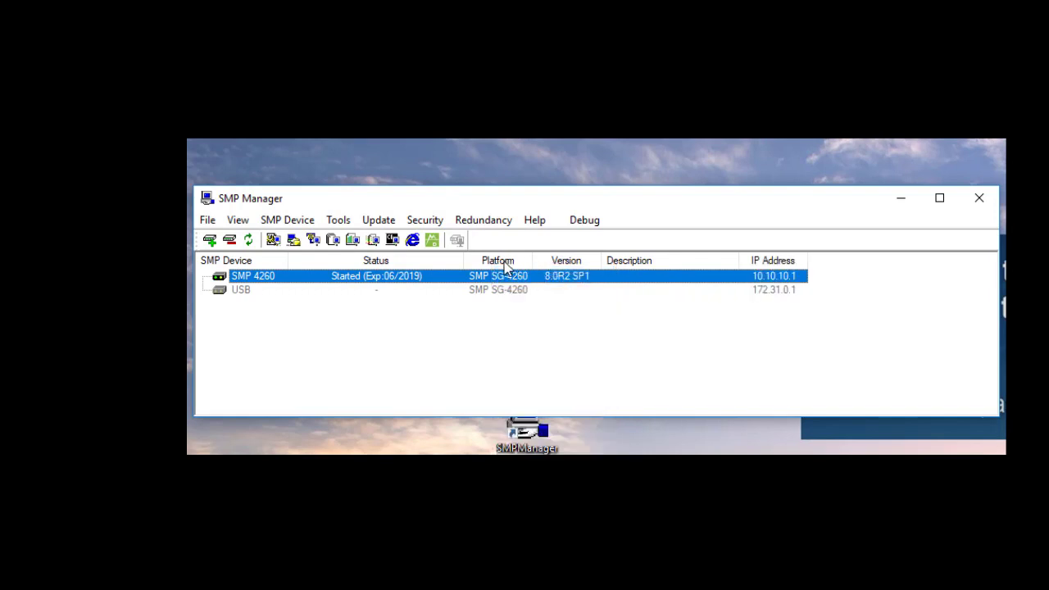
{"action": "right_click", "coordinate": [505, 267]}
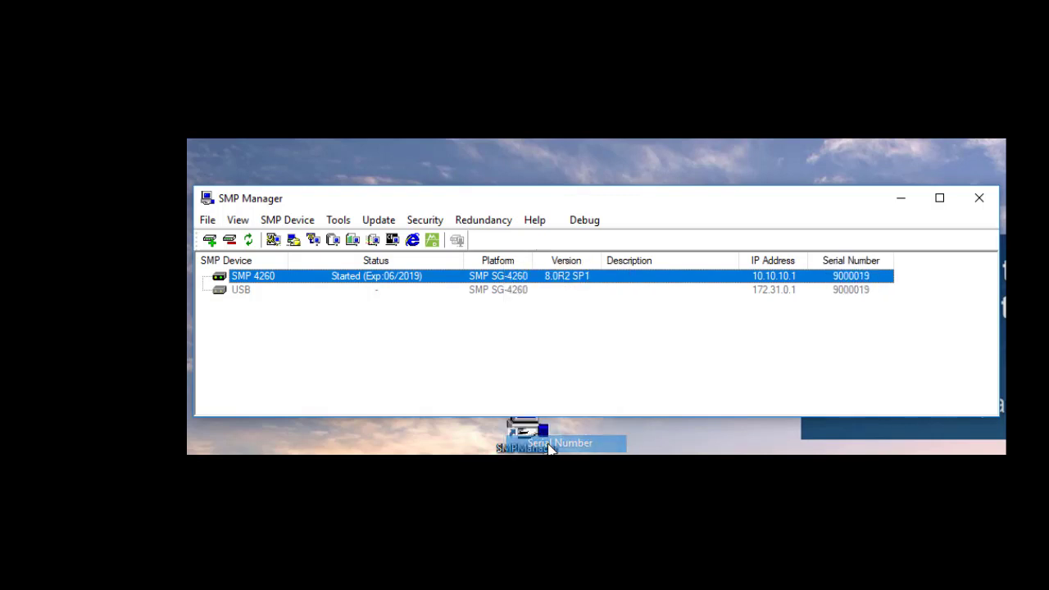